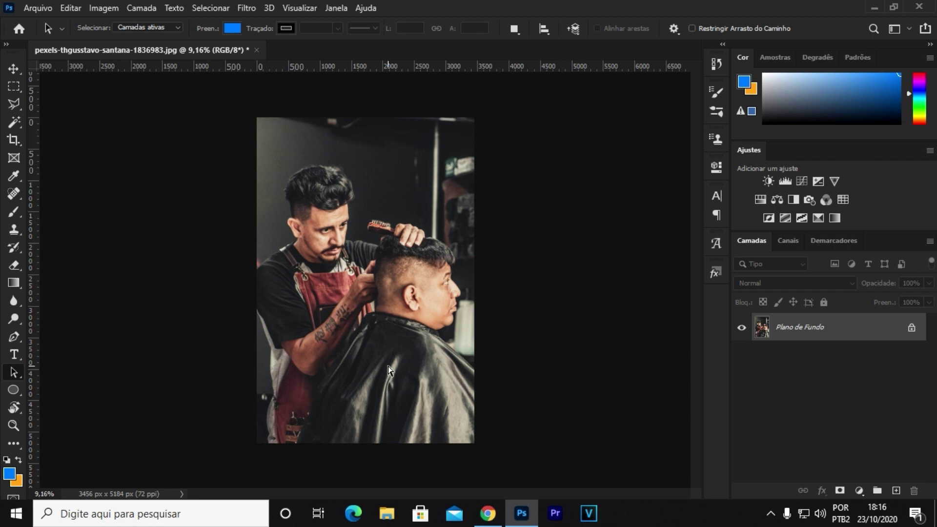
- Duplicate the background layer of the barber photo onto a new layer
key("ctrl+j")
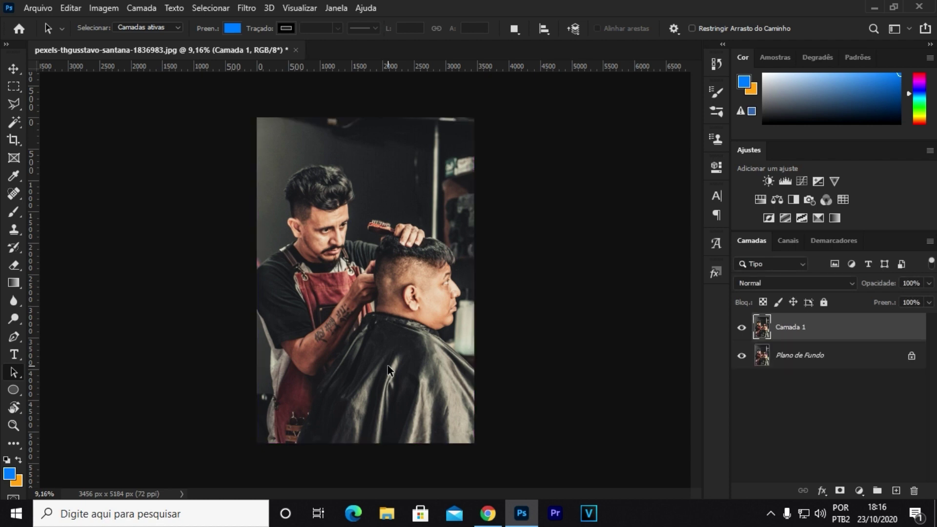
- Draw a closed curved Pen path around the barber's face and the hand holding the comb
left_click(14, 337)
left_click_drag(300, 215, 293, 232)
left_click_drag(299, 269, 312, 283)
left_click_drag(377, 289, 395, 278)
left_click_drag(408, 241, 415, 219)
left_click_drag(401, 183, 359, 155)
left_click_drag(341, 160, 316, 173)
left_click(300, 215)
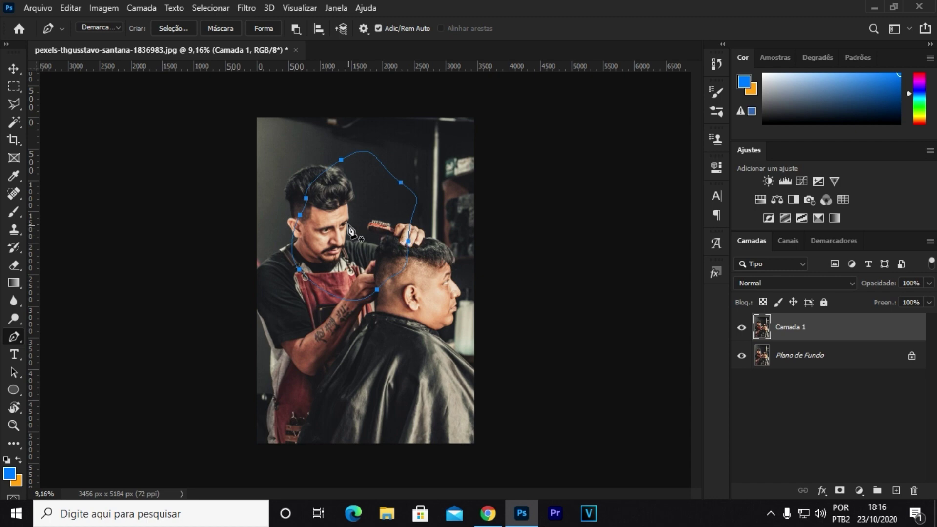
- Convert the closed path into a selection and fill its inside with the blue foreground colour
right_click(343, 217)
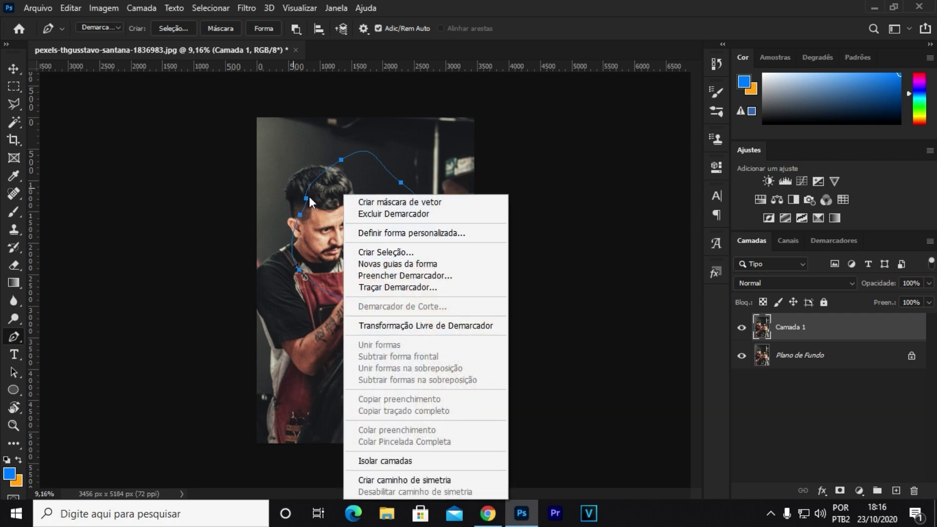
left_click(329, 204)
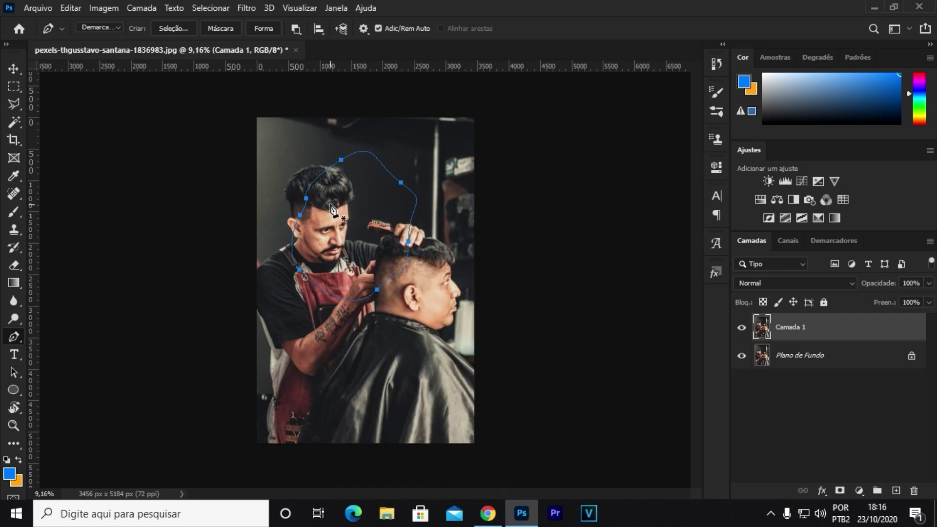
key("ctrl+Return")
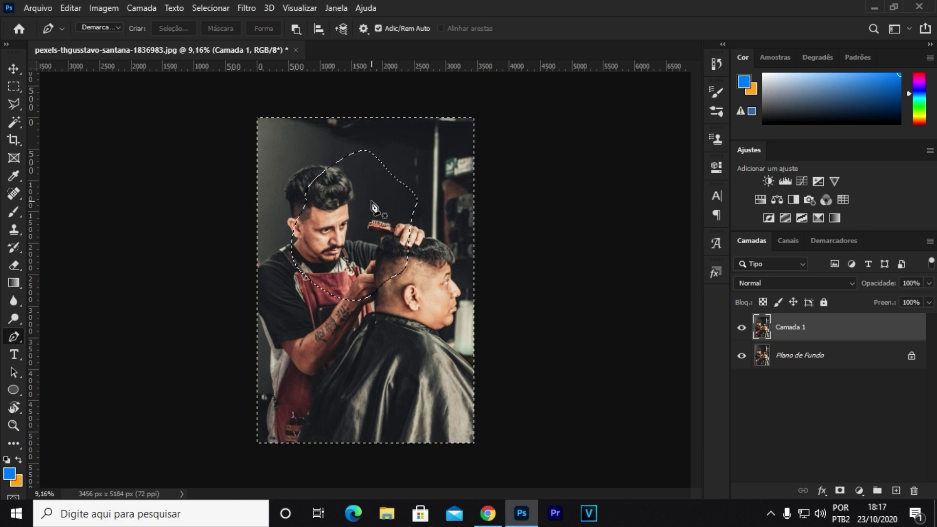
key("ctrl+shift+i")
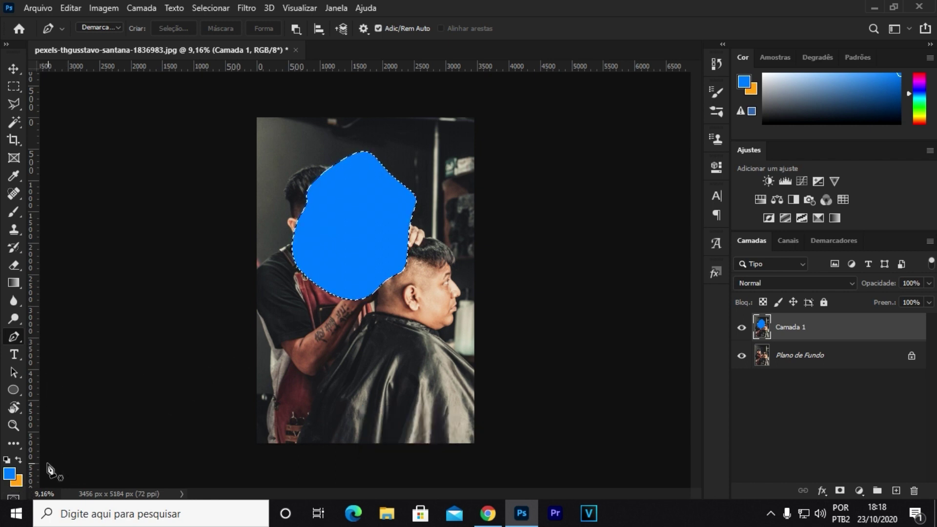
- Swap the foreground and background colours and fill the selected area with orange
left_click(19, 460)
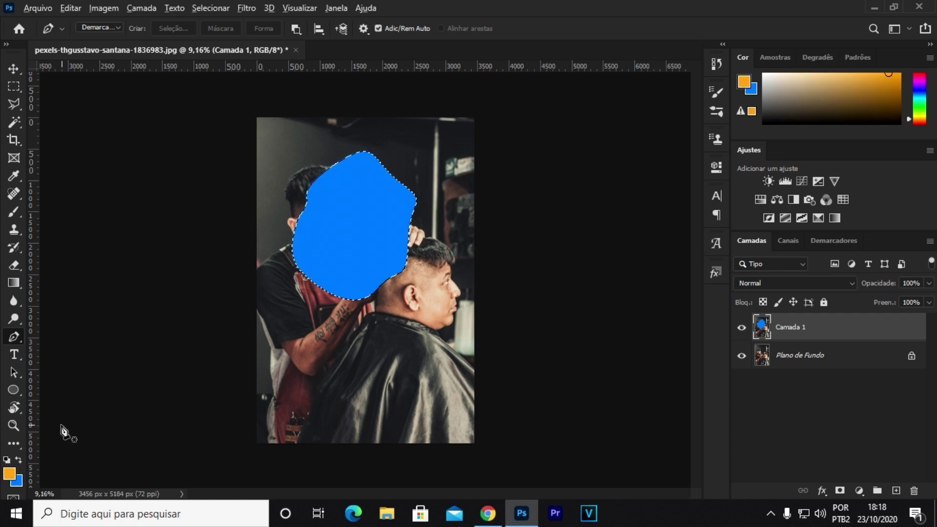
key("alt+BackSpace")
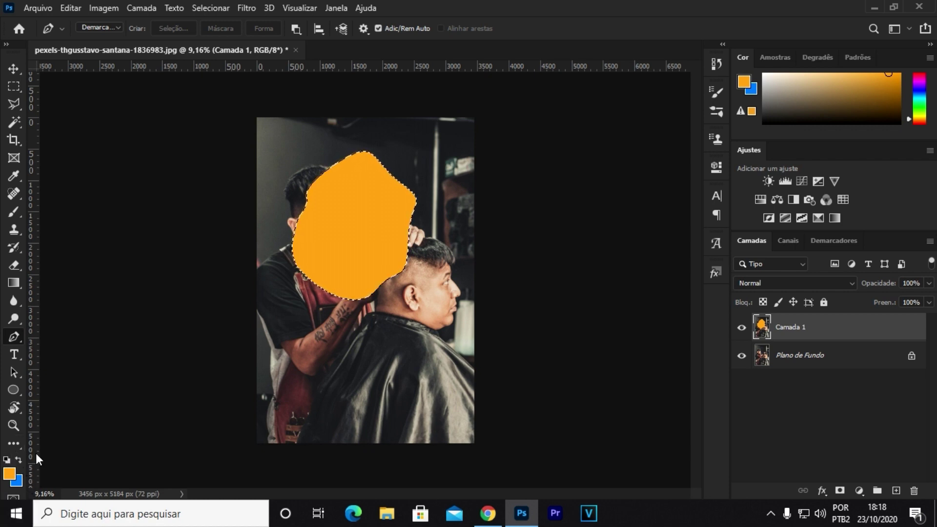
- Undo the orange and blue fills and clear the selection around the barber's face
key("ctrl+z")
key("ctrl+z")
scroll(376, 196, "up", 3)
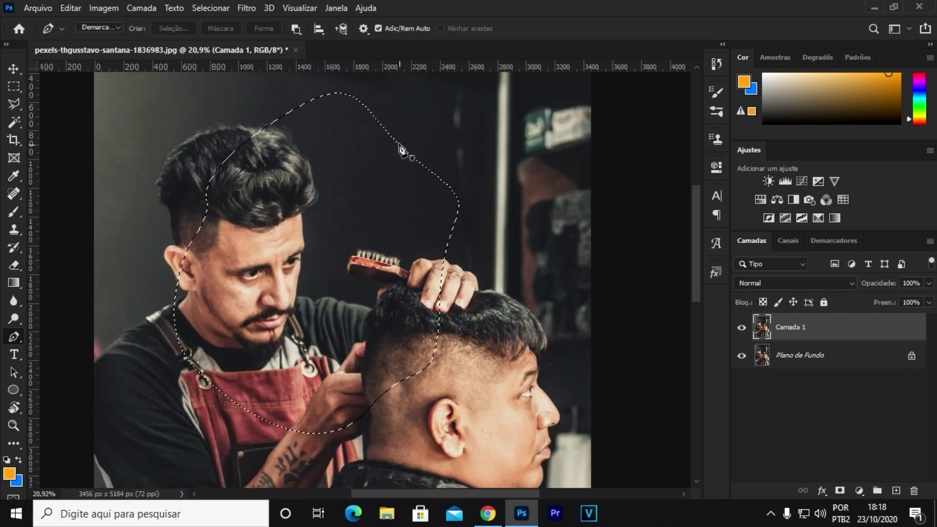
scroll(405, 154, "up", 2)
scroll(440, 278, "up", 2)
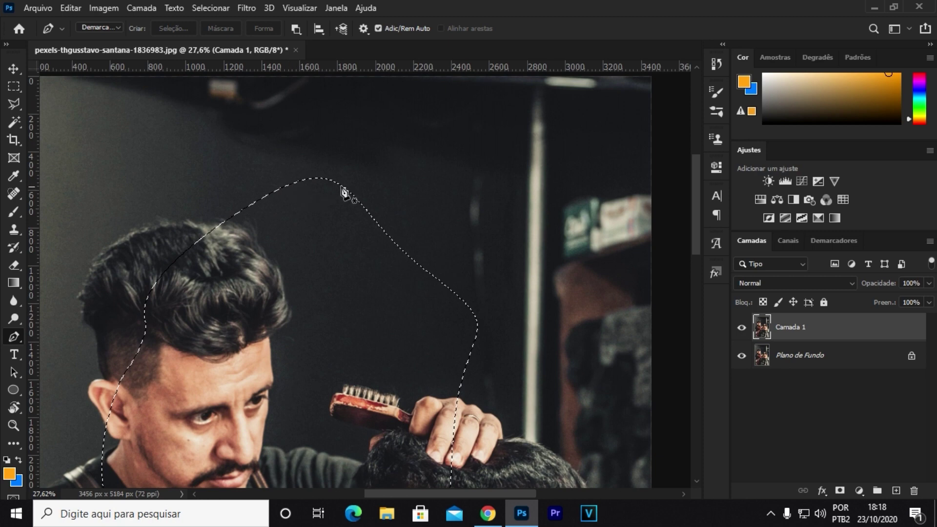
scroll(442, 264, "down", 2)
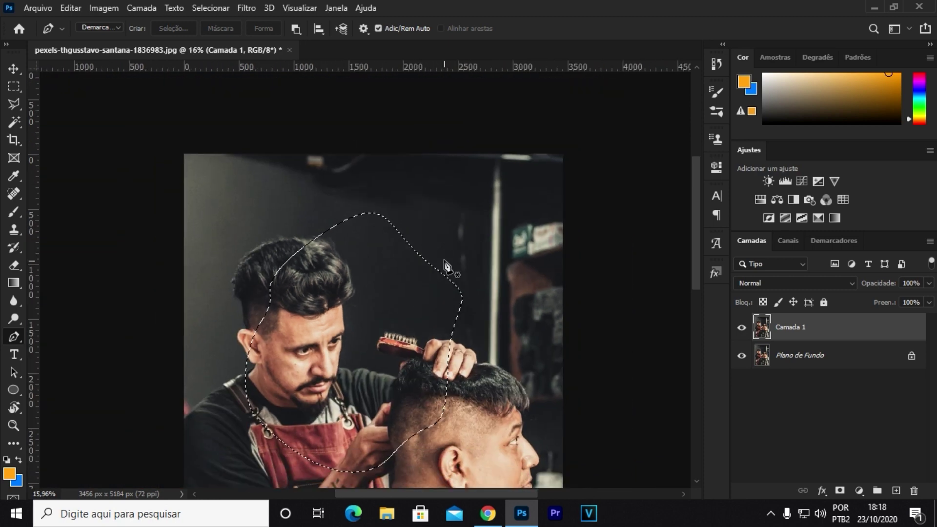
key("ctrl+d")
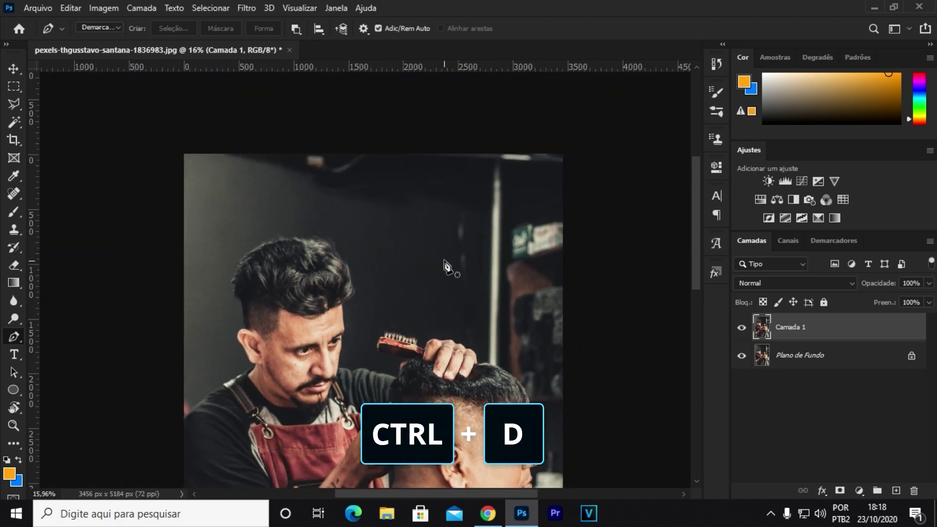
scroll(419, 288, "down", 2)
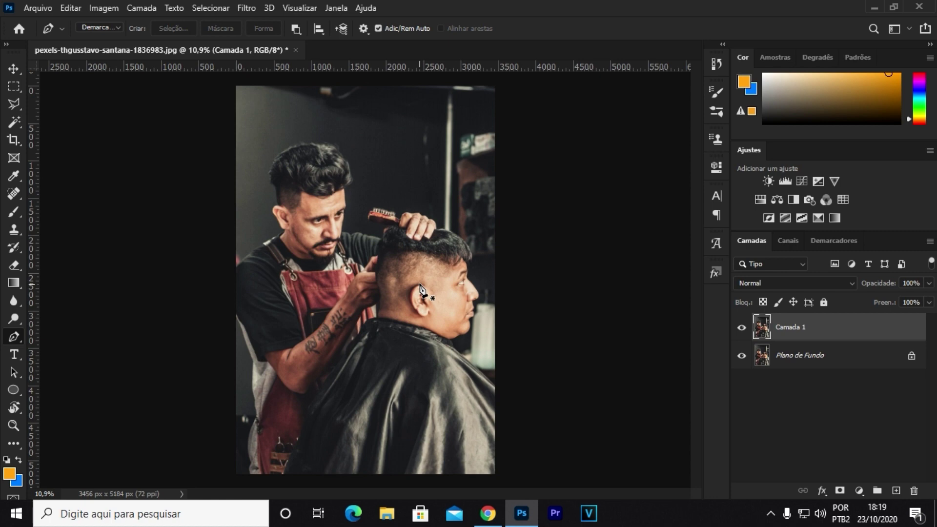
- Try a Curves adjustment on Camada 1 with the white point at input 167, return it to 255 and discard the adjustment
key("ctrl+m")
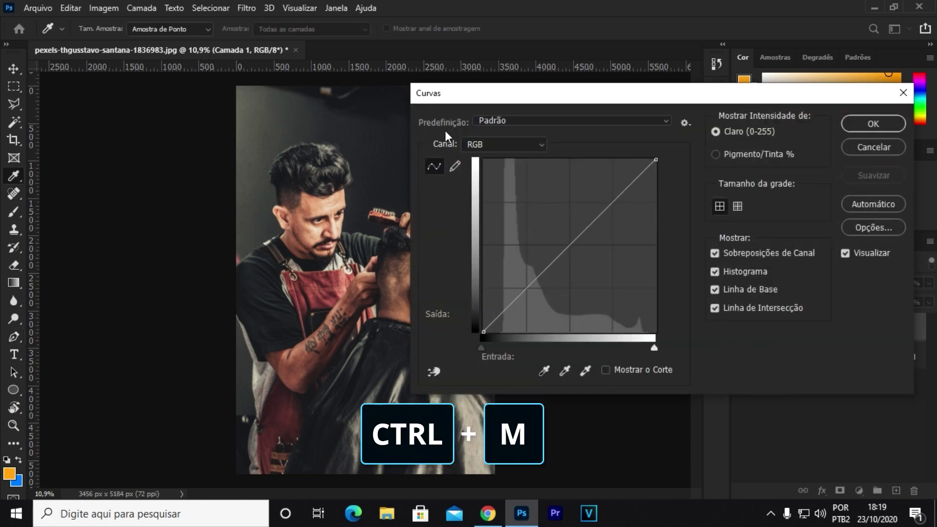
left_click_drag(473, 102, 404, 97)
left_click_drag(597, 158, 537, 156)
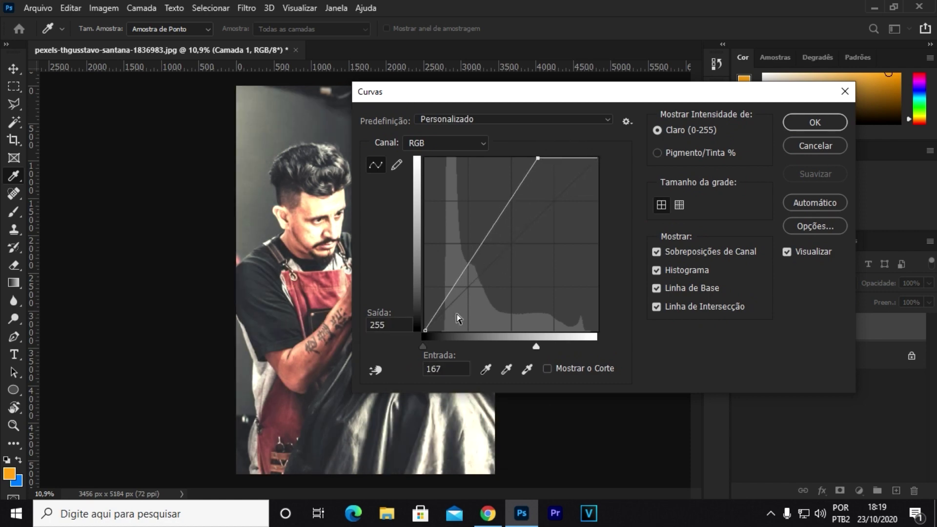
mouse_move(426, 332)
left_mouse_down()
mouse_move(477, 332)
mouse_move(424, 331)
left_mouse_up()
left_click_drag(533, 156, 617, 153)
left_click_drag(590, 95, 569, 95)
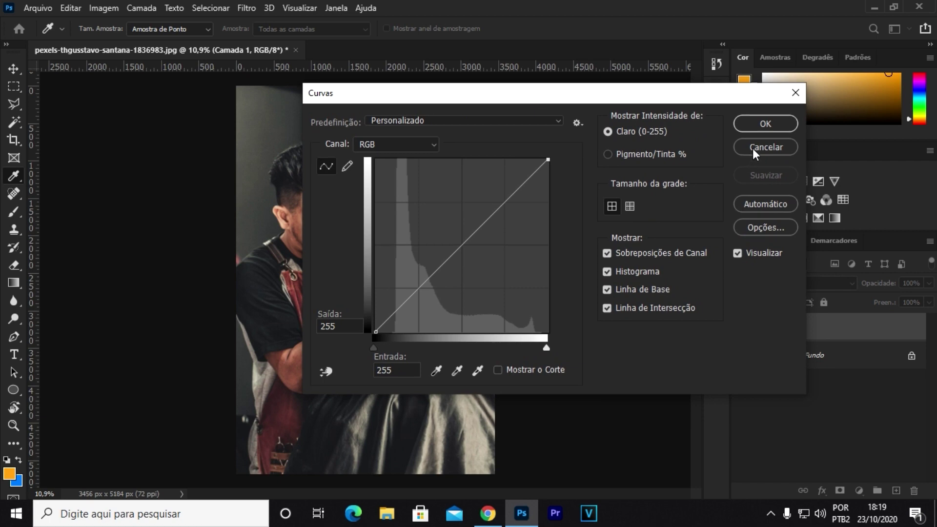
left_click(770, 147)
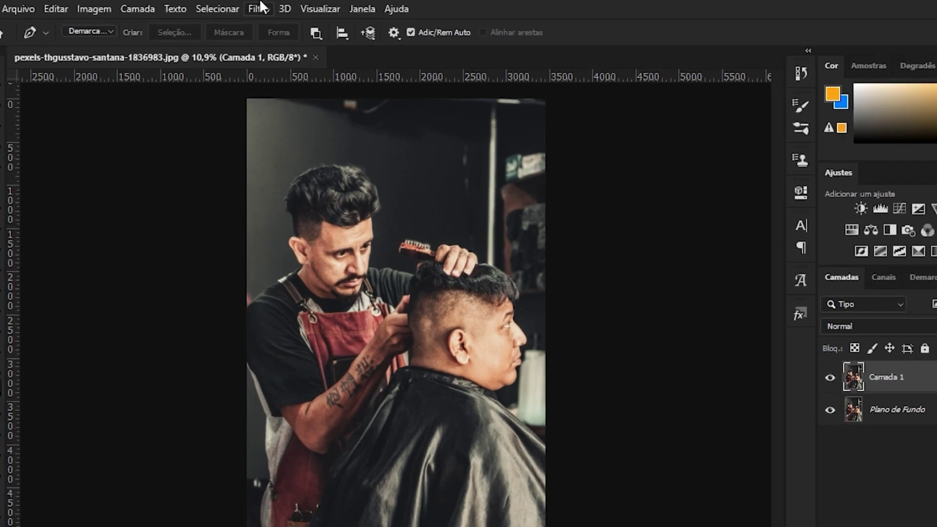
- Apply the Camera Raw filter to Camada 1 with Contraste +54, Textura +100 and Vibração 50
left_click(247, 8)
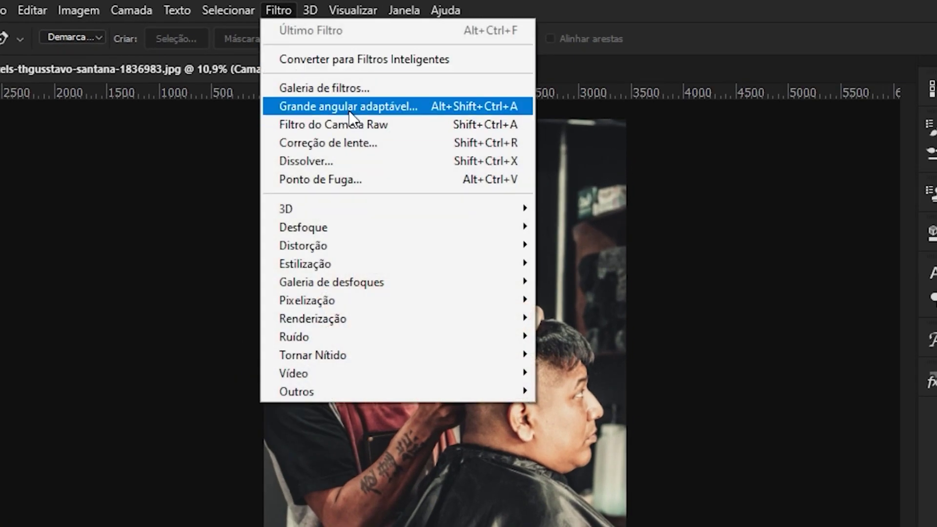
key("shift+ctrl+a")
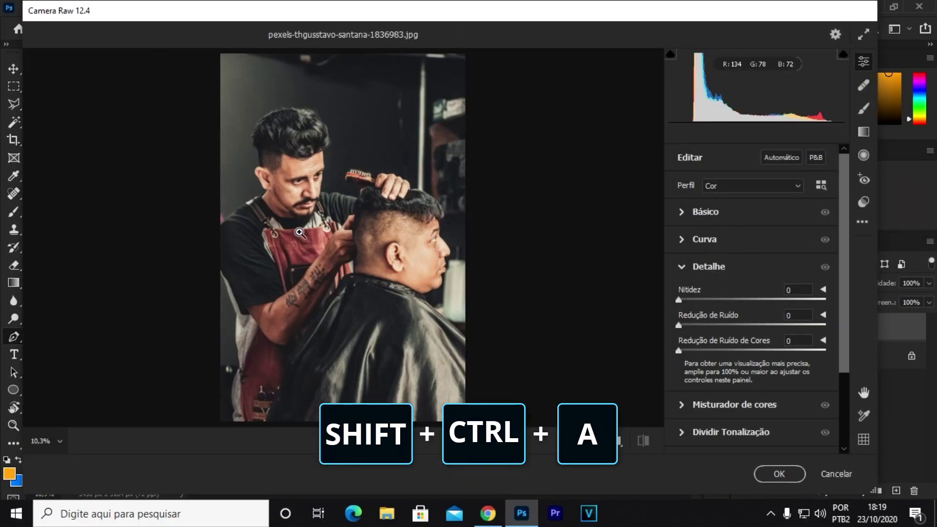
left_click(739, 270)
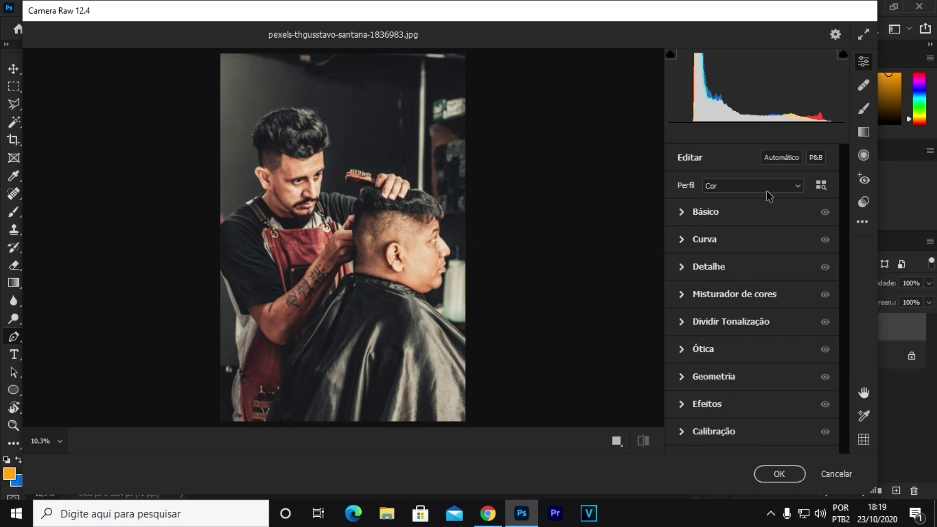
left_click(683, 214)
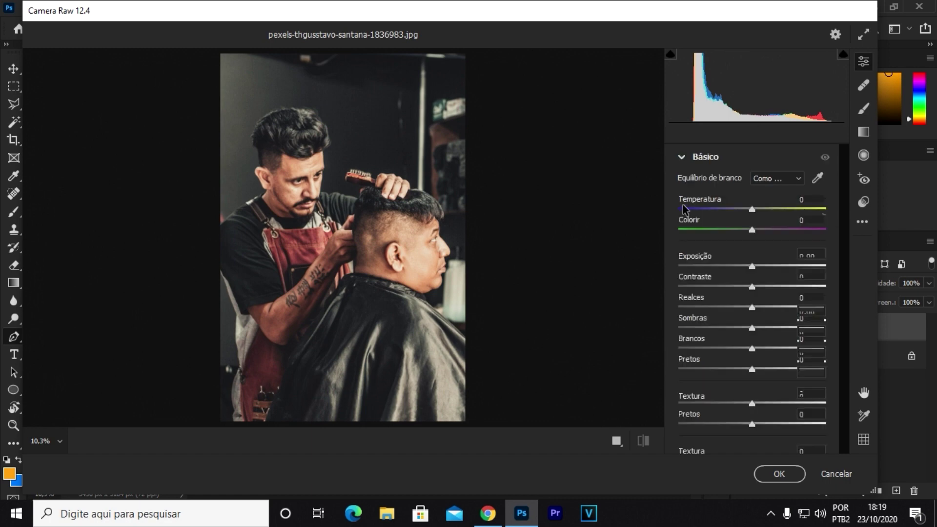
scroll(693, 220, "down", 5)
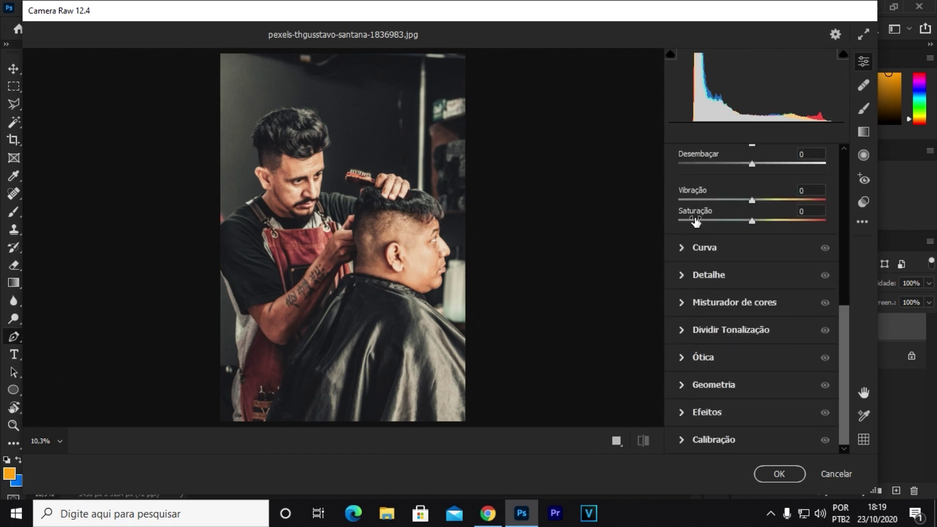
left_click(682, 247)
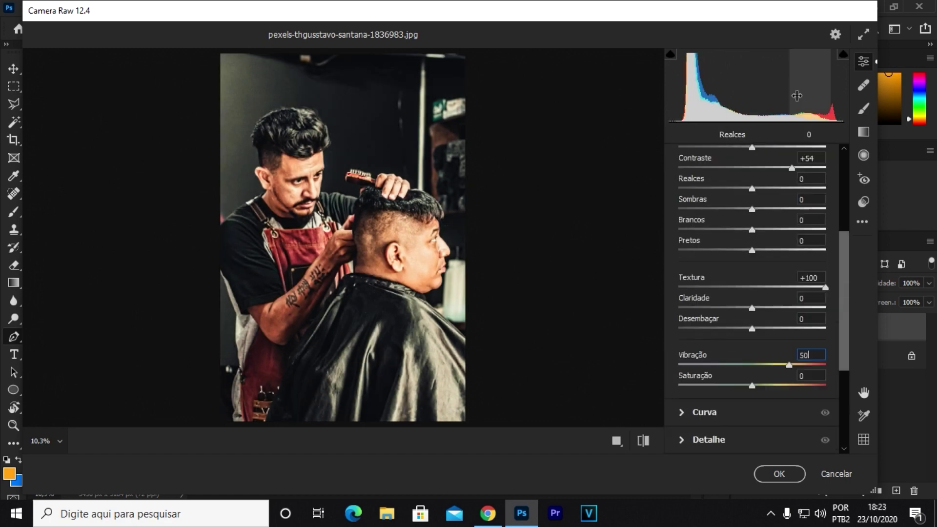
scroll(751, 185, "up", 5)
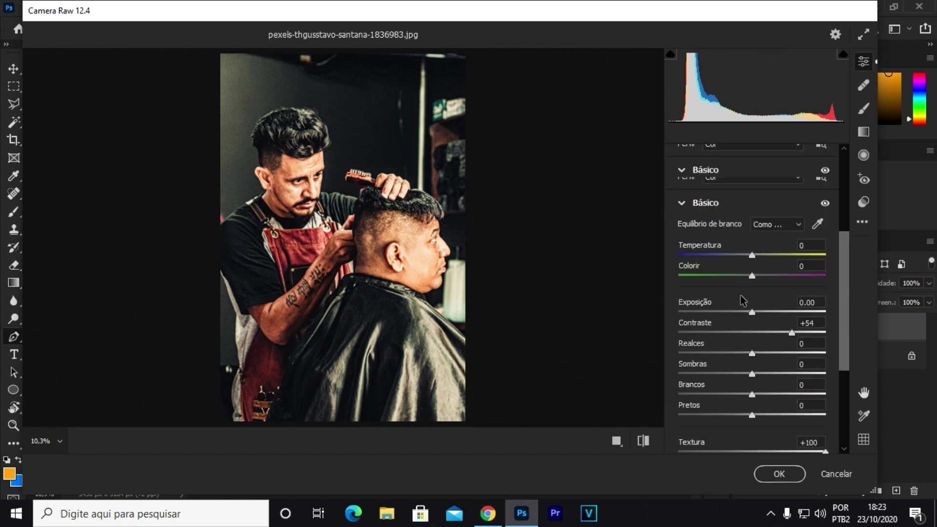
scroll(744, 274, "down", 2)
left_click(789, 476)
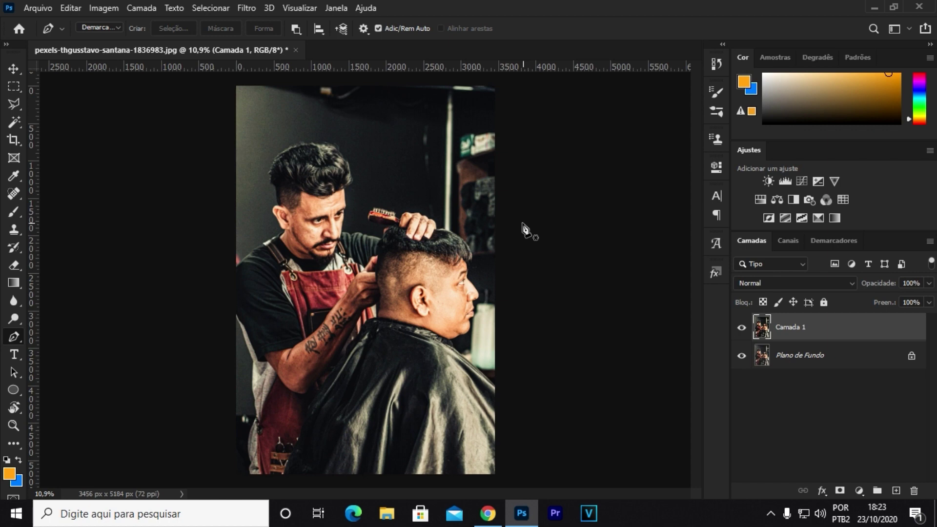
- Toggle the visibility of Camada 1 to compare the filtered photo with the original background
key("ctrl+z")
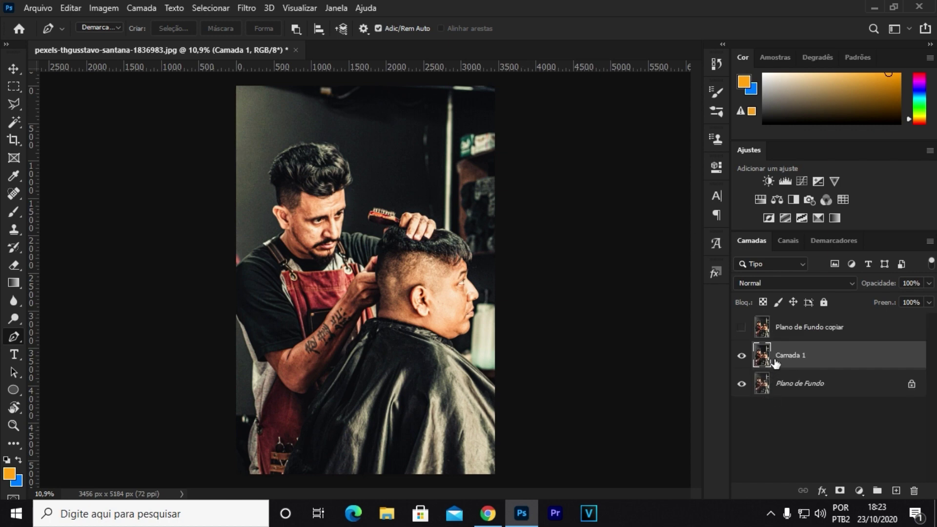
left_click(742, 356)
left_click(742, 356)
left_click(742, 358)
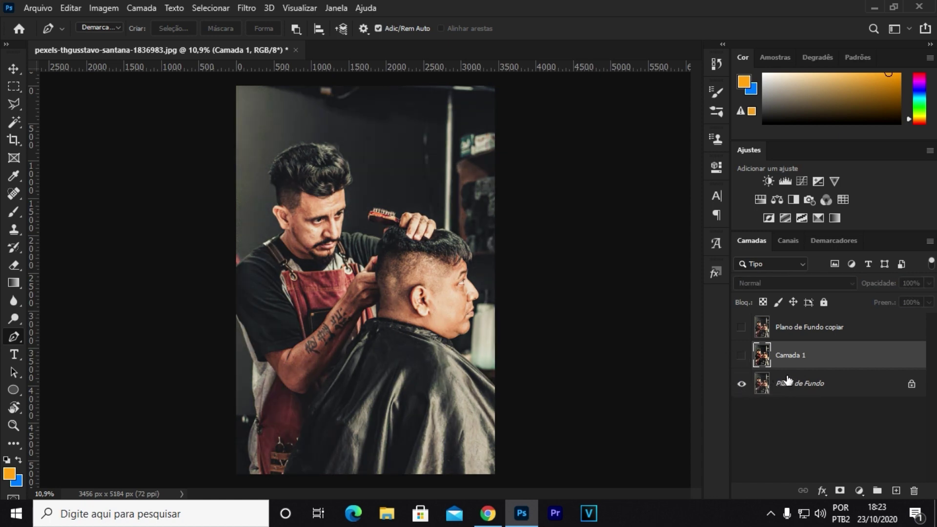
left_click(742, 357)
left_click(742, 356)
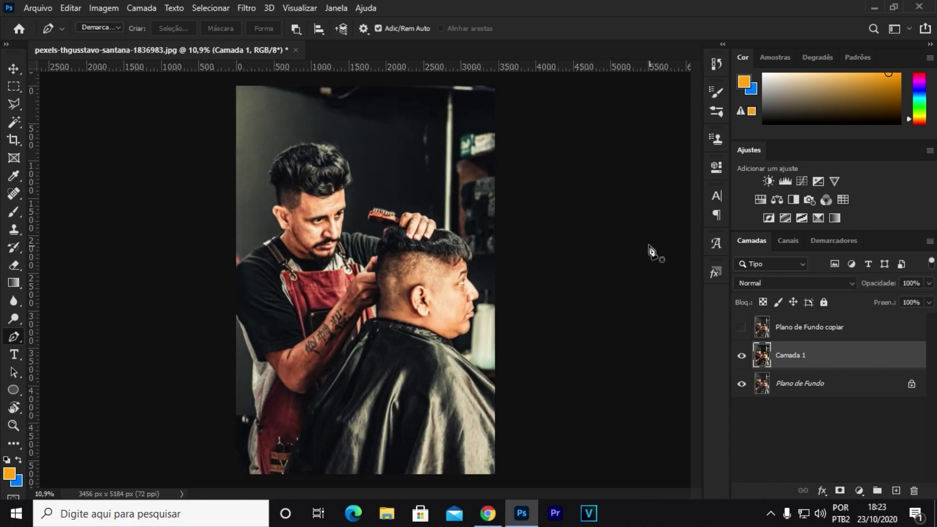
- Show the Plano de Fundo copiar layer and reapply the last Camera Raw filter to it, keeping that layer selected
left_click(759, 337)
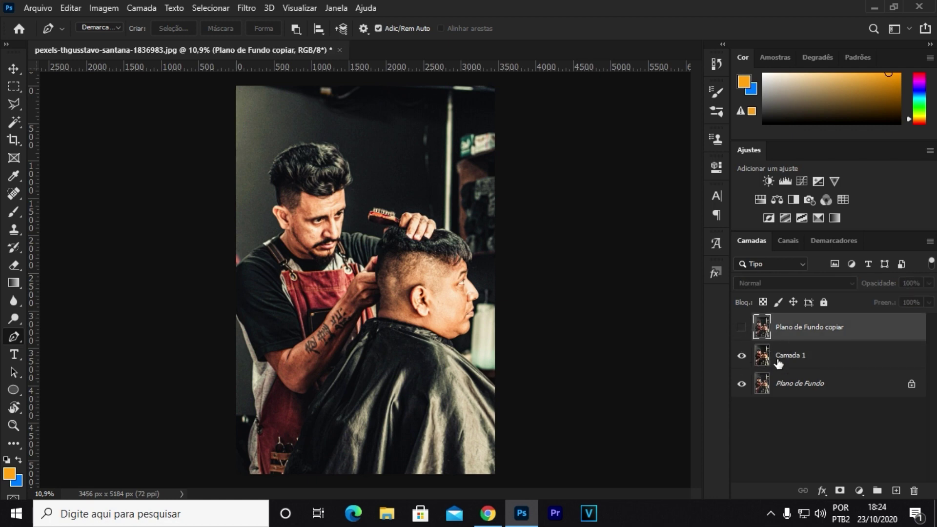
left_click(741, 327)
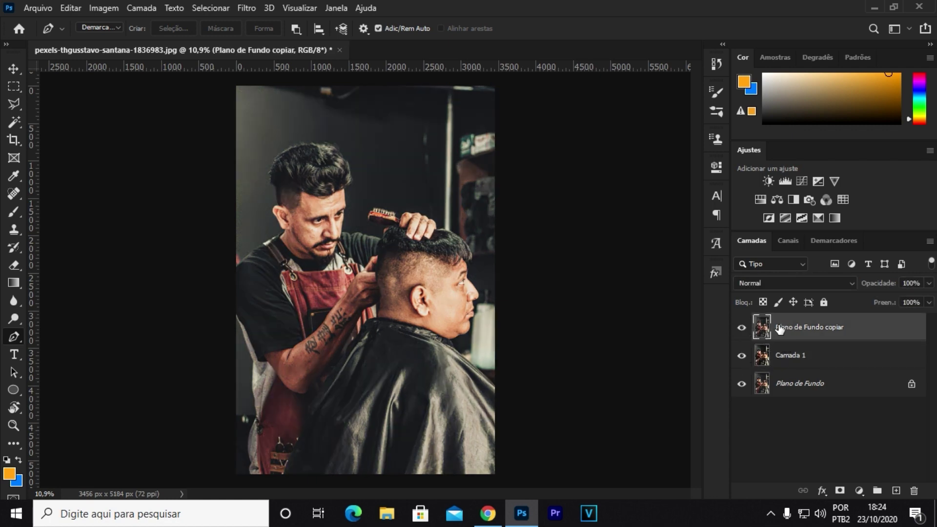
key("ctrl+alt+f")
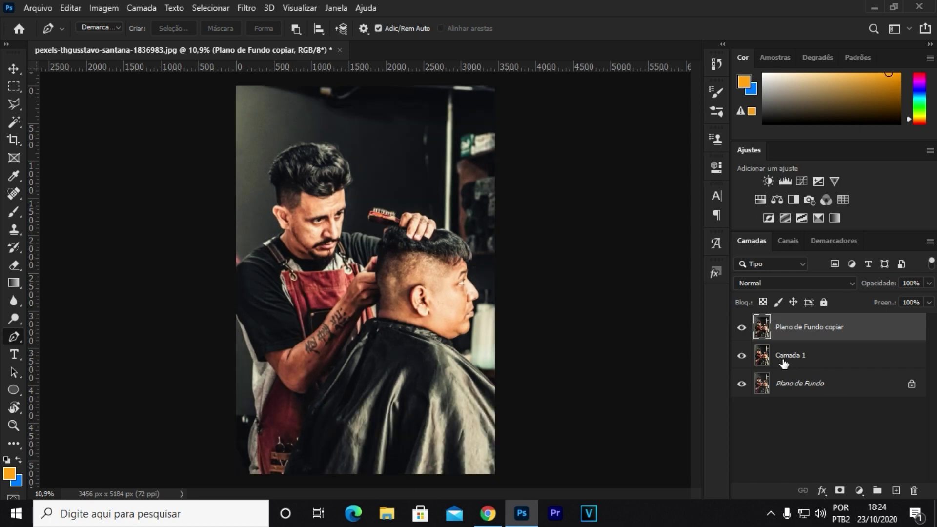
left_click(792, 362)
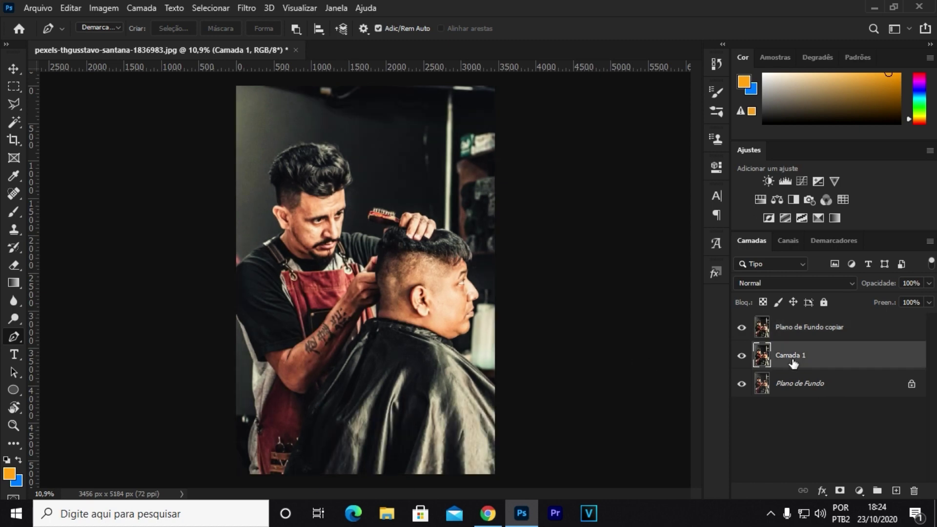
left_click(799, 330)
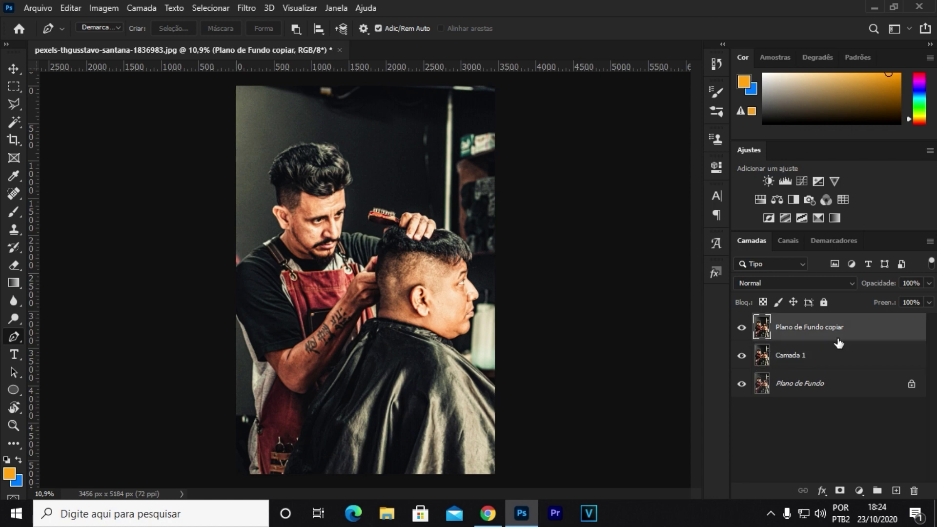
left_click(246, 8)
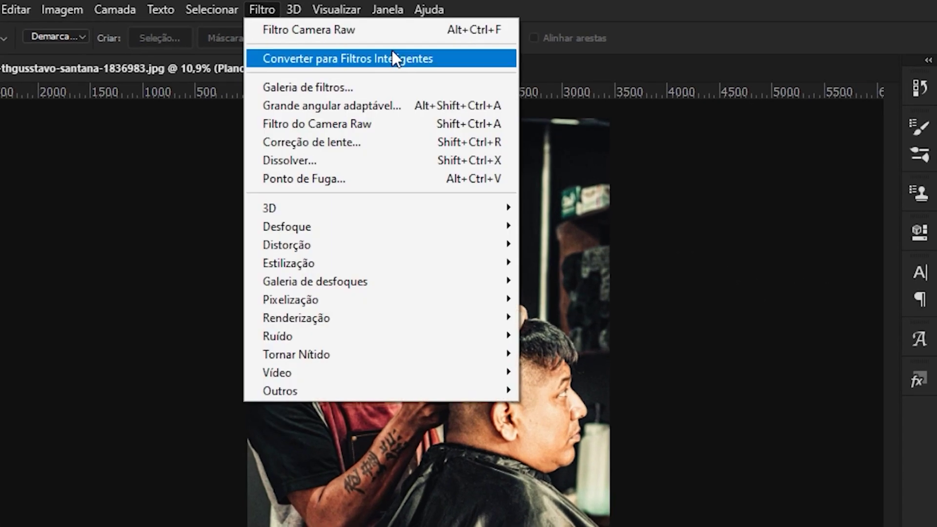
mouse_move(336, 9)
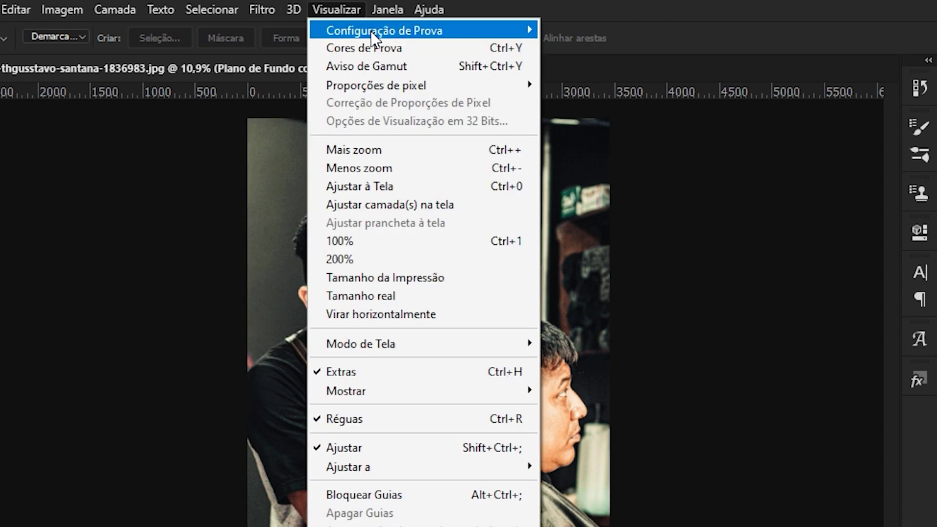
mouse_move(261, 7)
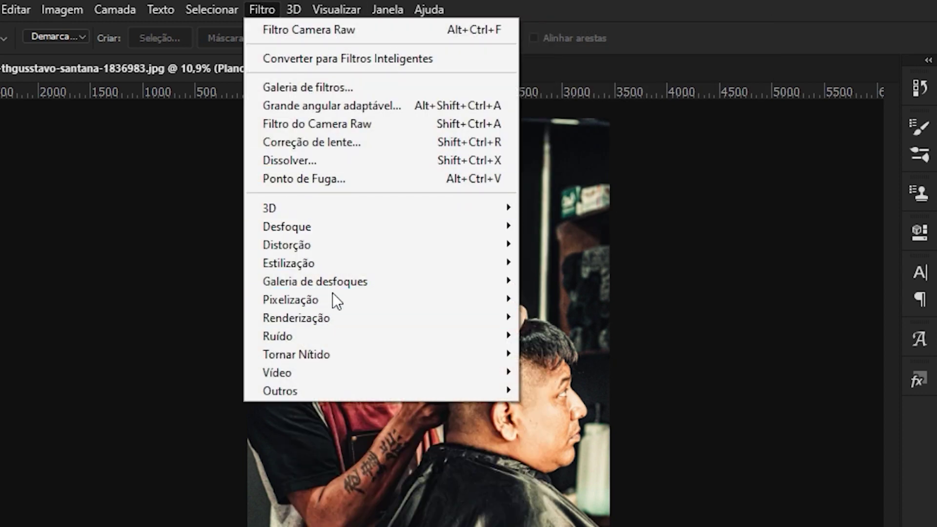